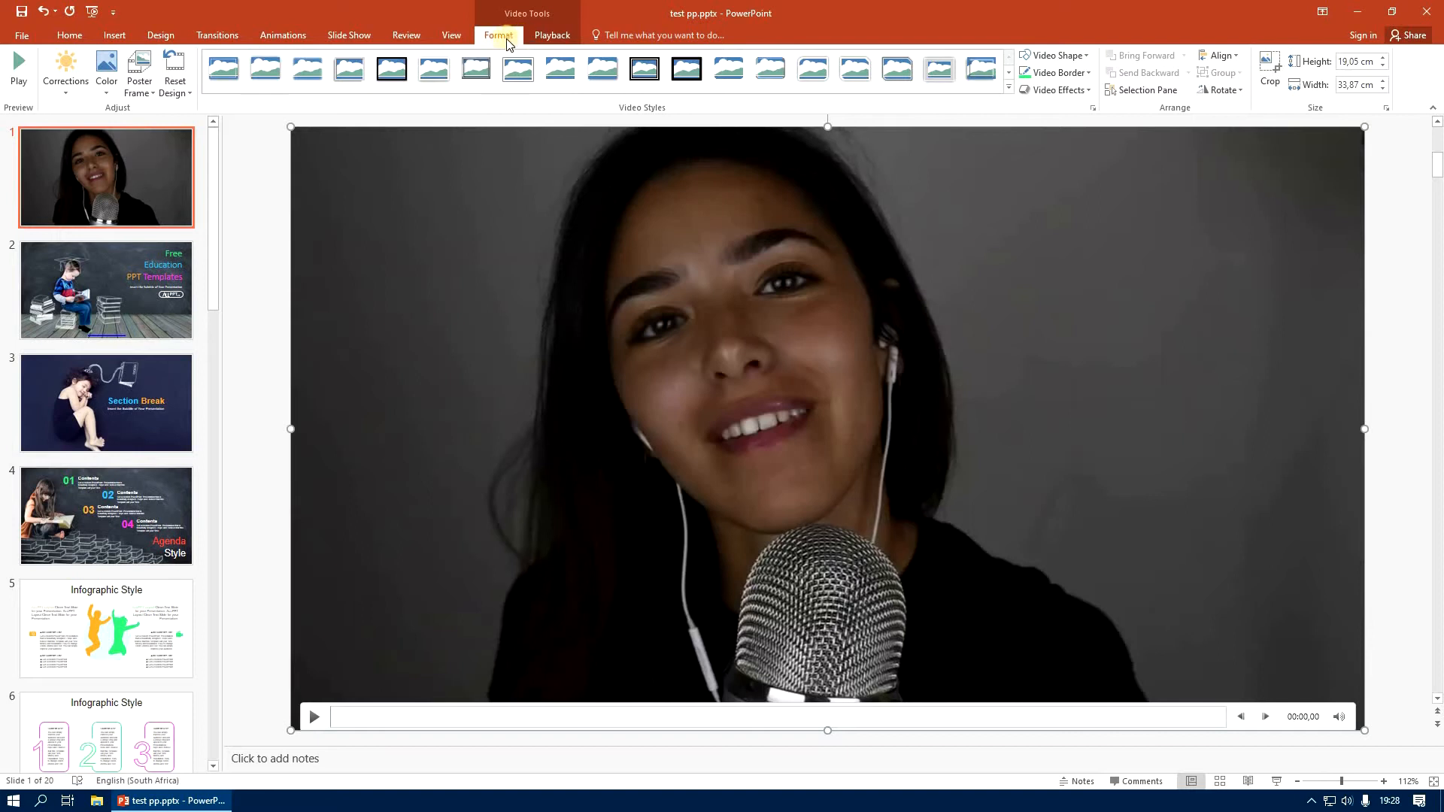
Set the slide 1 video to start automatically and play full screen
left_click(553, 35)
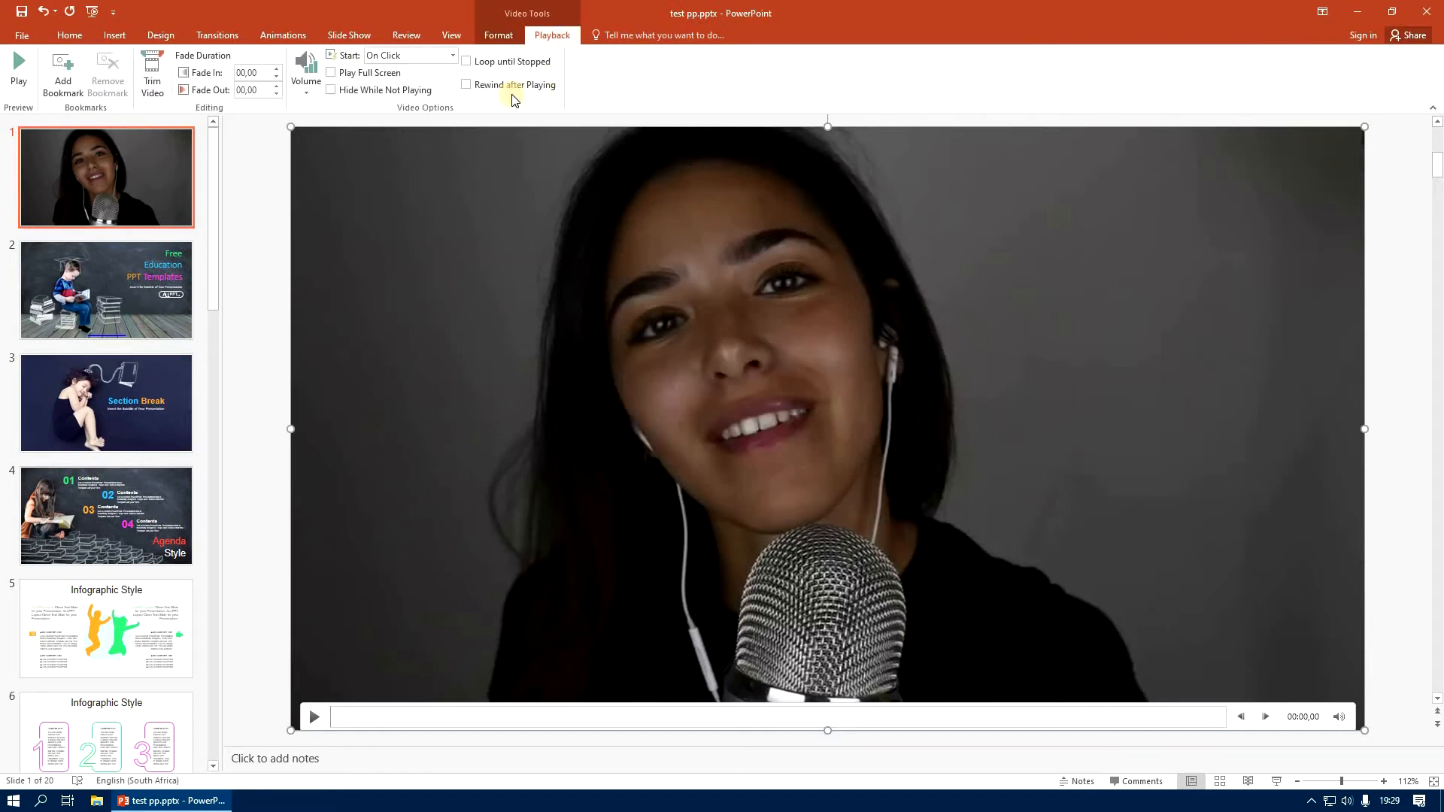
left_click(450, 57)
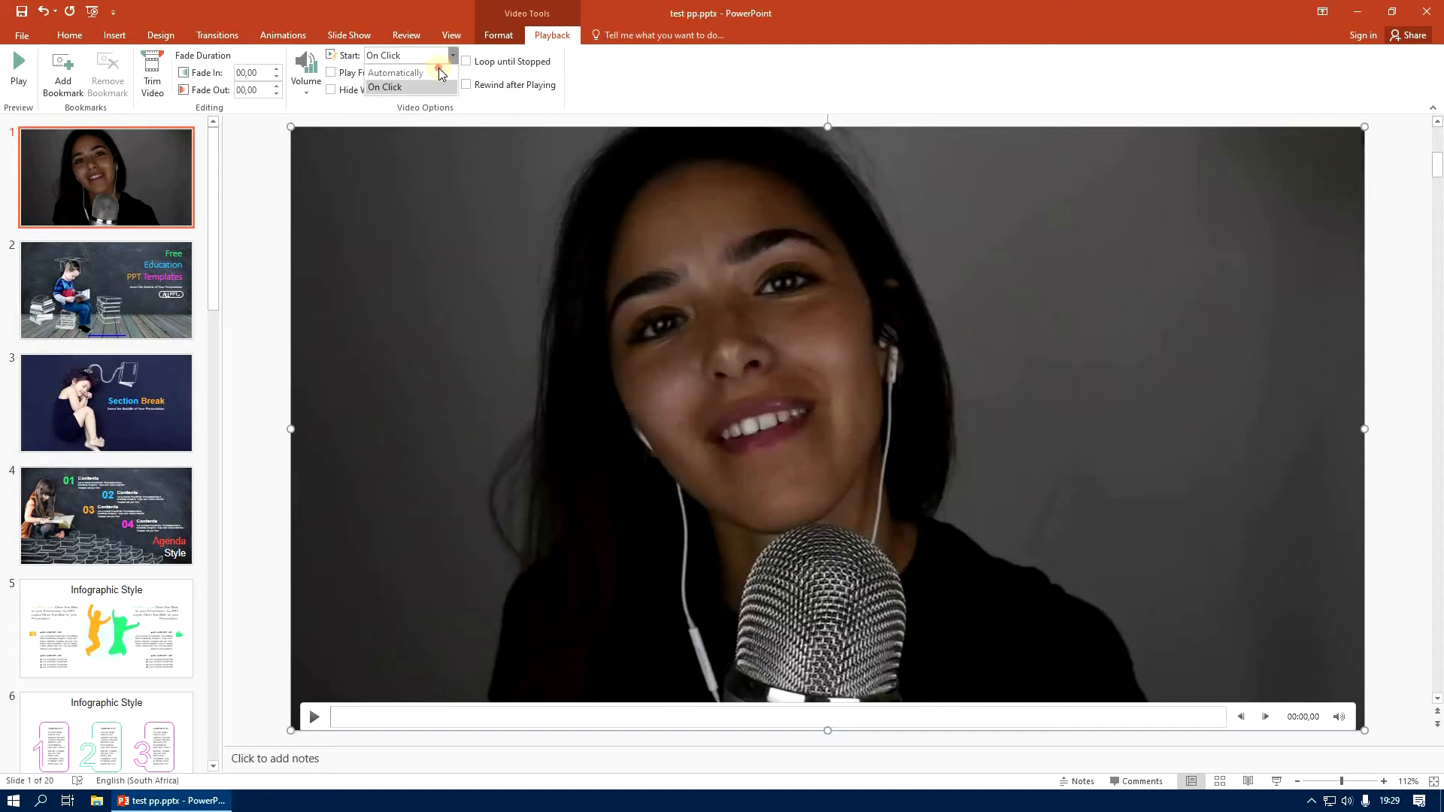
left_click(441, 73)
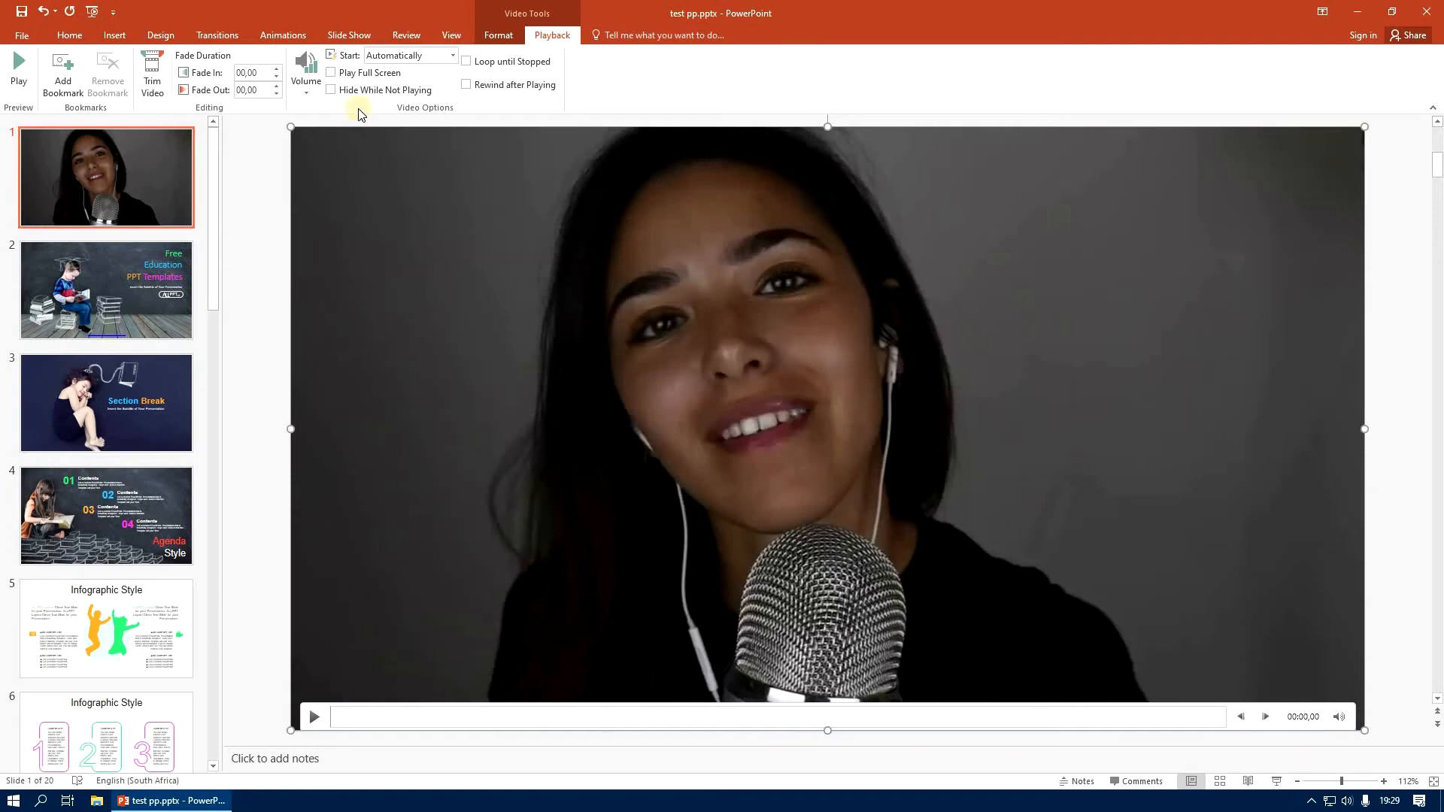
left_click(331, 73)
Trim the slide 1 video to start at 01:51,233 and end at 12:23,520
left_click(152, 69)
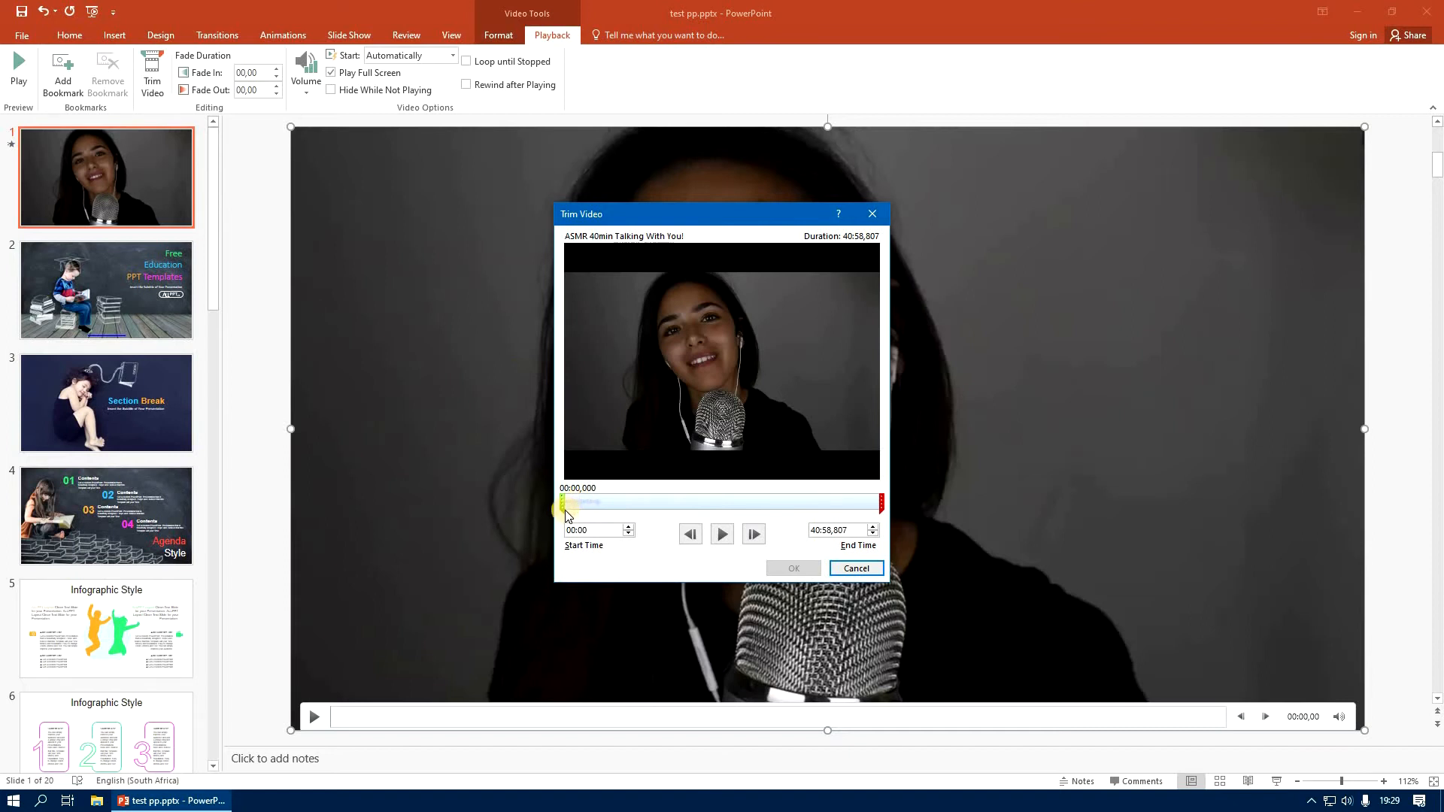
left_click_drag(563, 511, 575, 511)
left_click_drag(880, 511, 847, 504)
left_click_drag(746, 509, 664, 503)
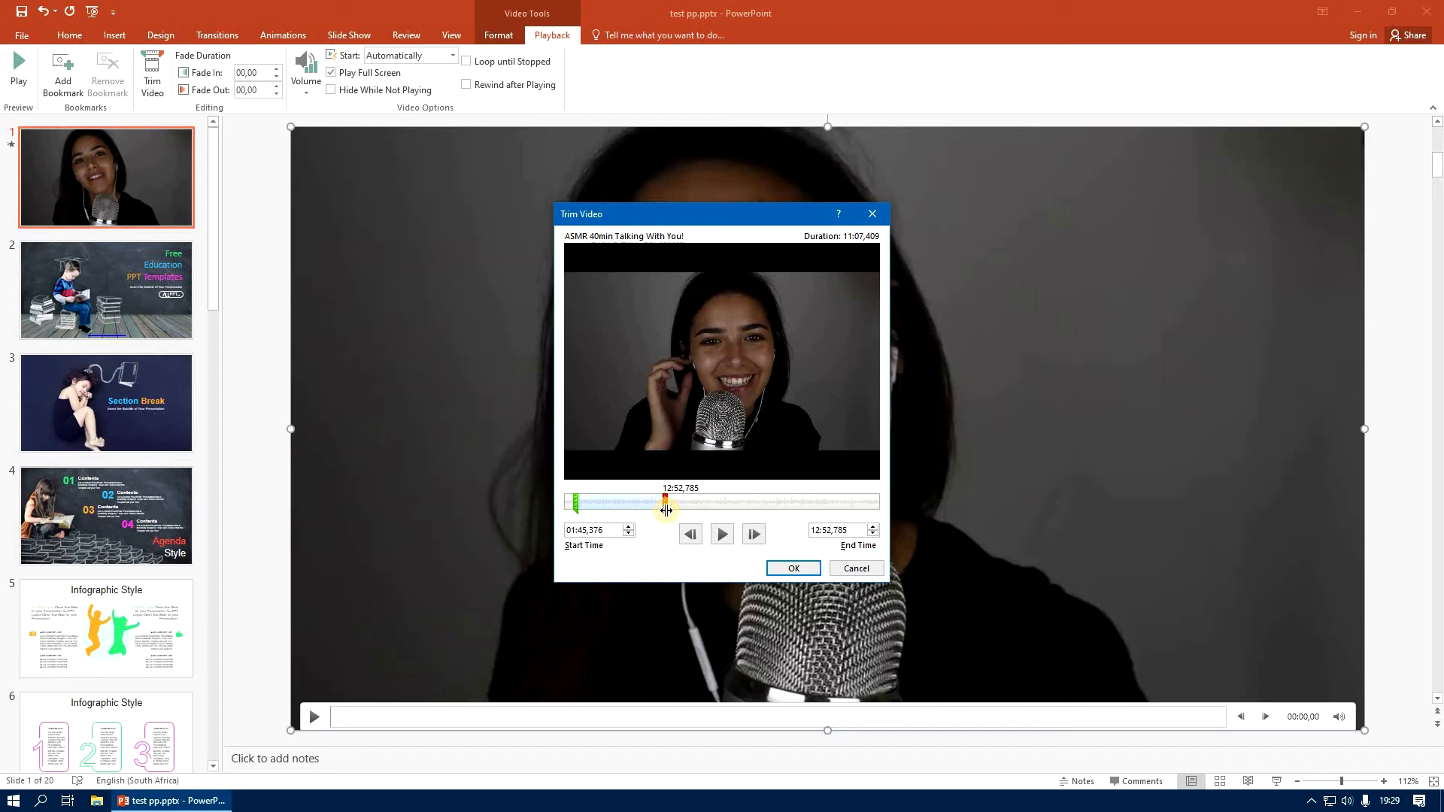
left_click_drag(667, 510, 661, 505)
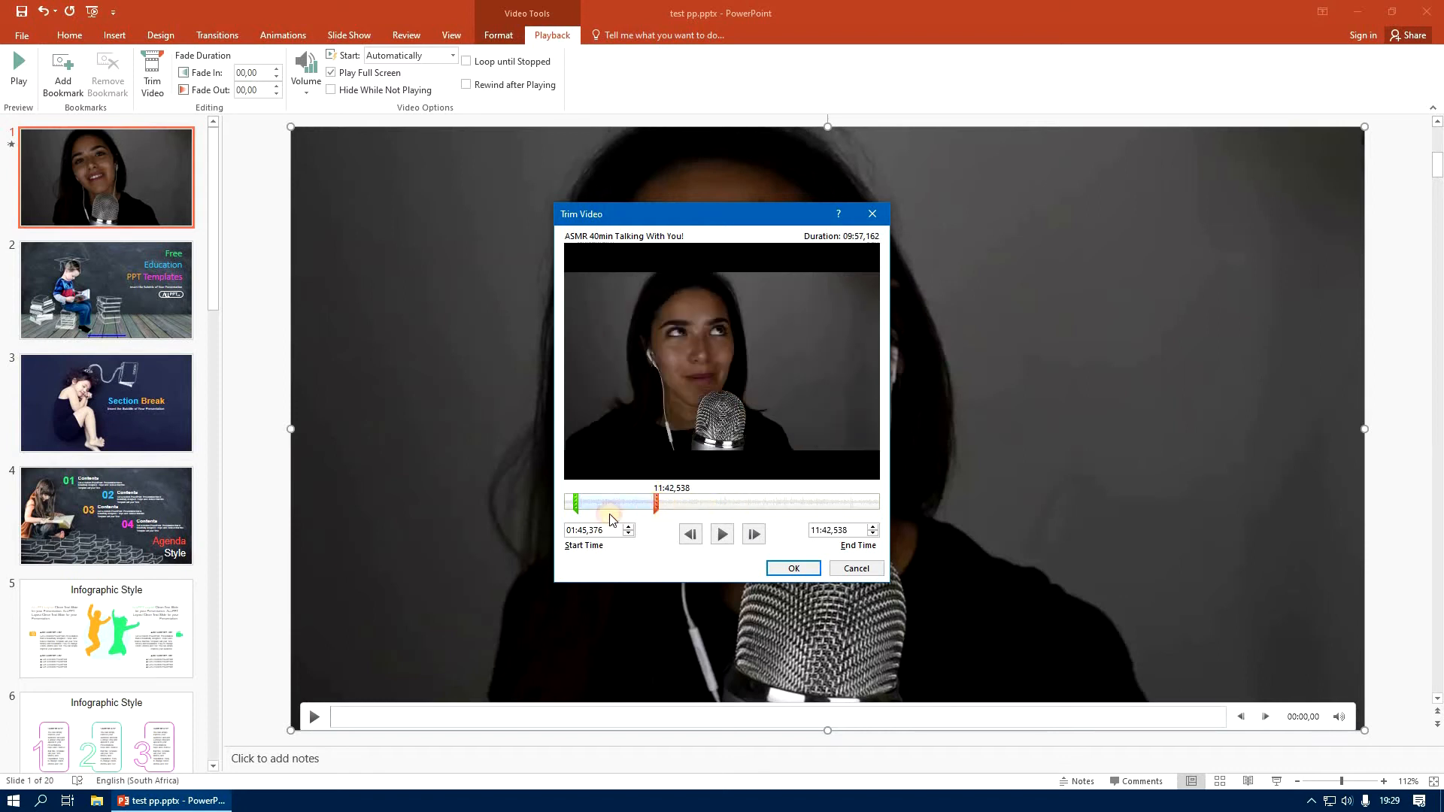
left_click(577, 502)
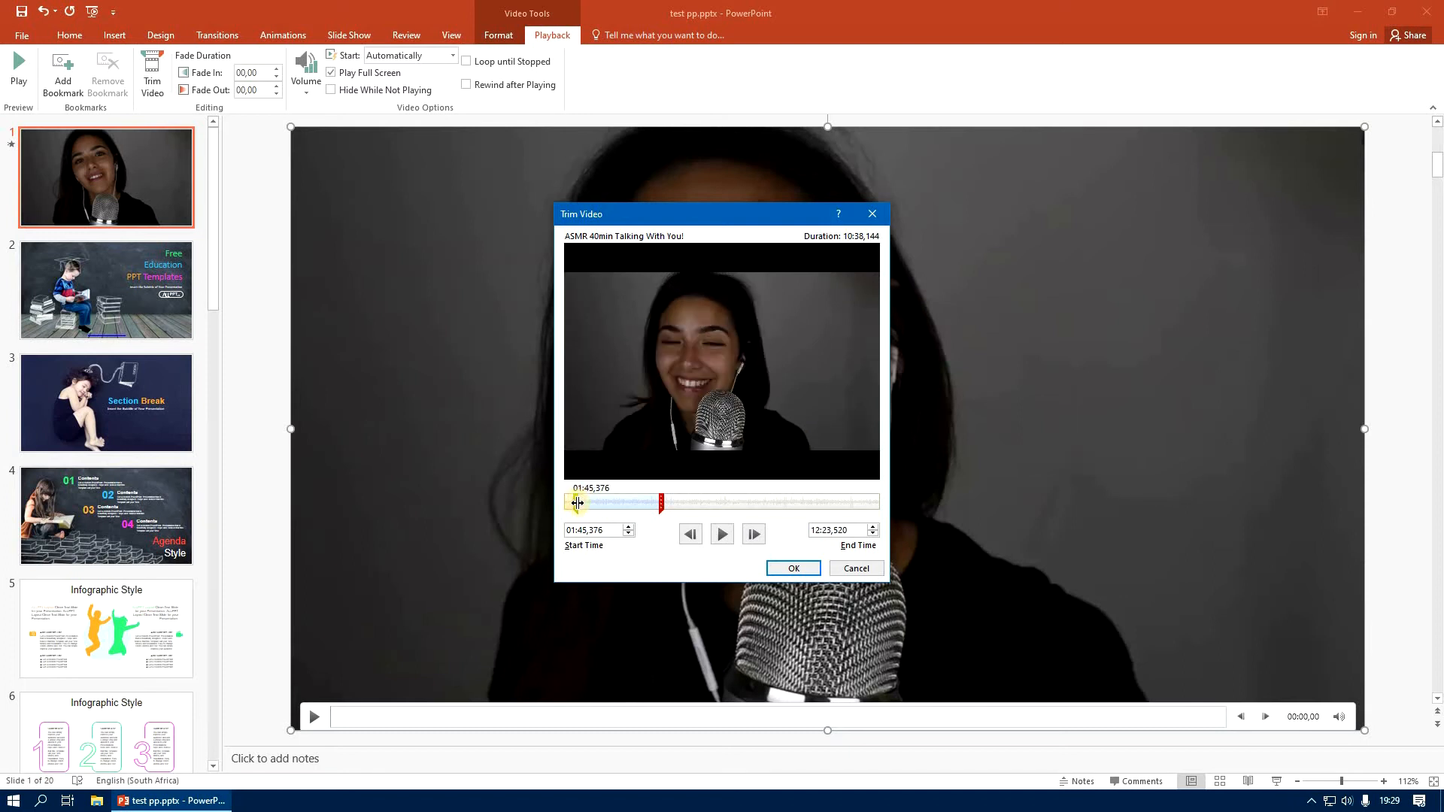
left_click_drag(577, 502, 584, 506)
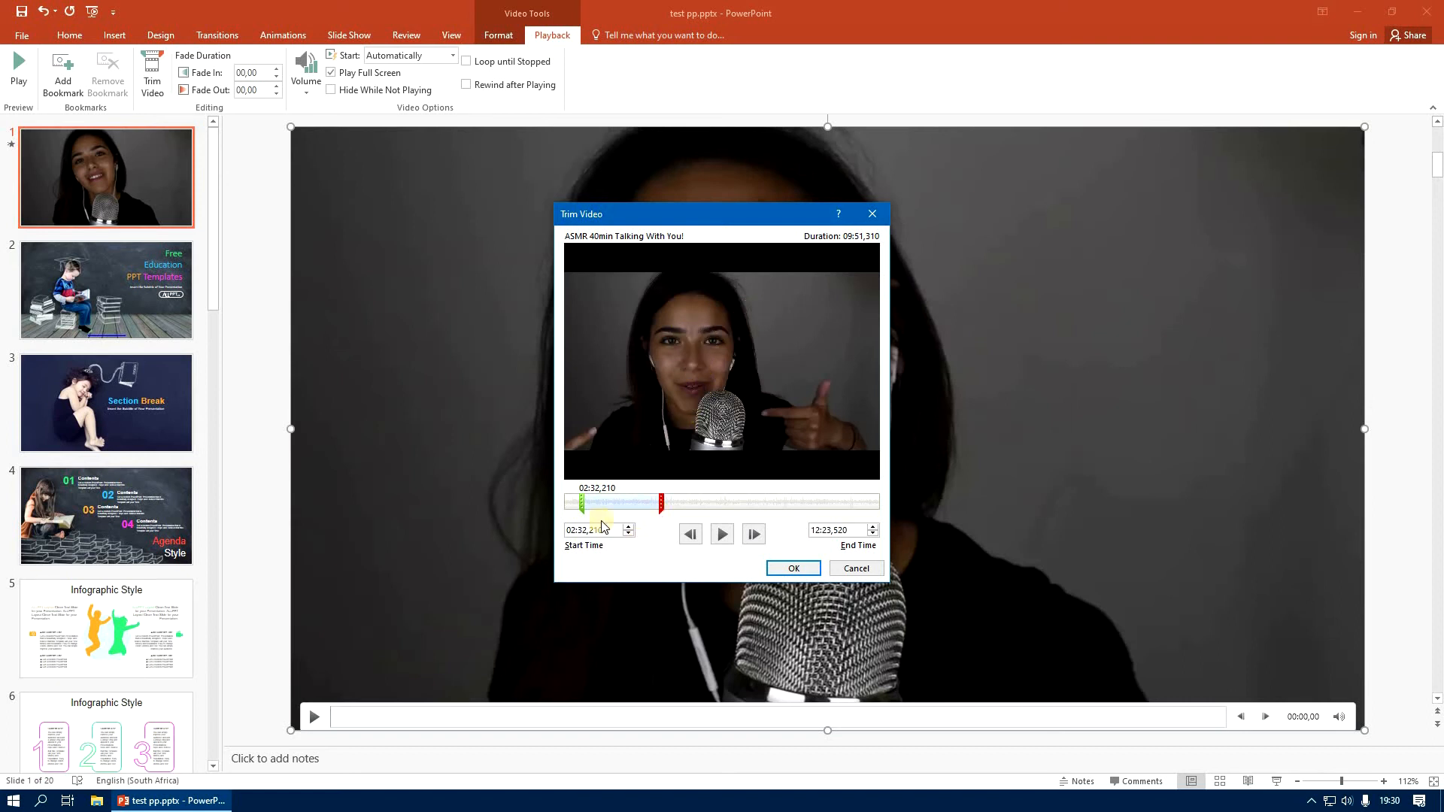
left_click_drag(581, 506, 576, 507)
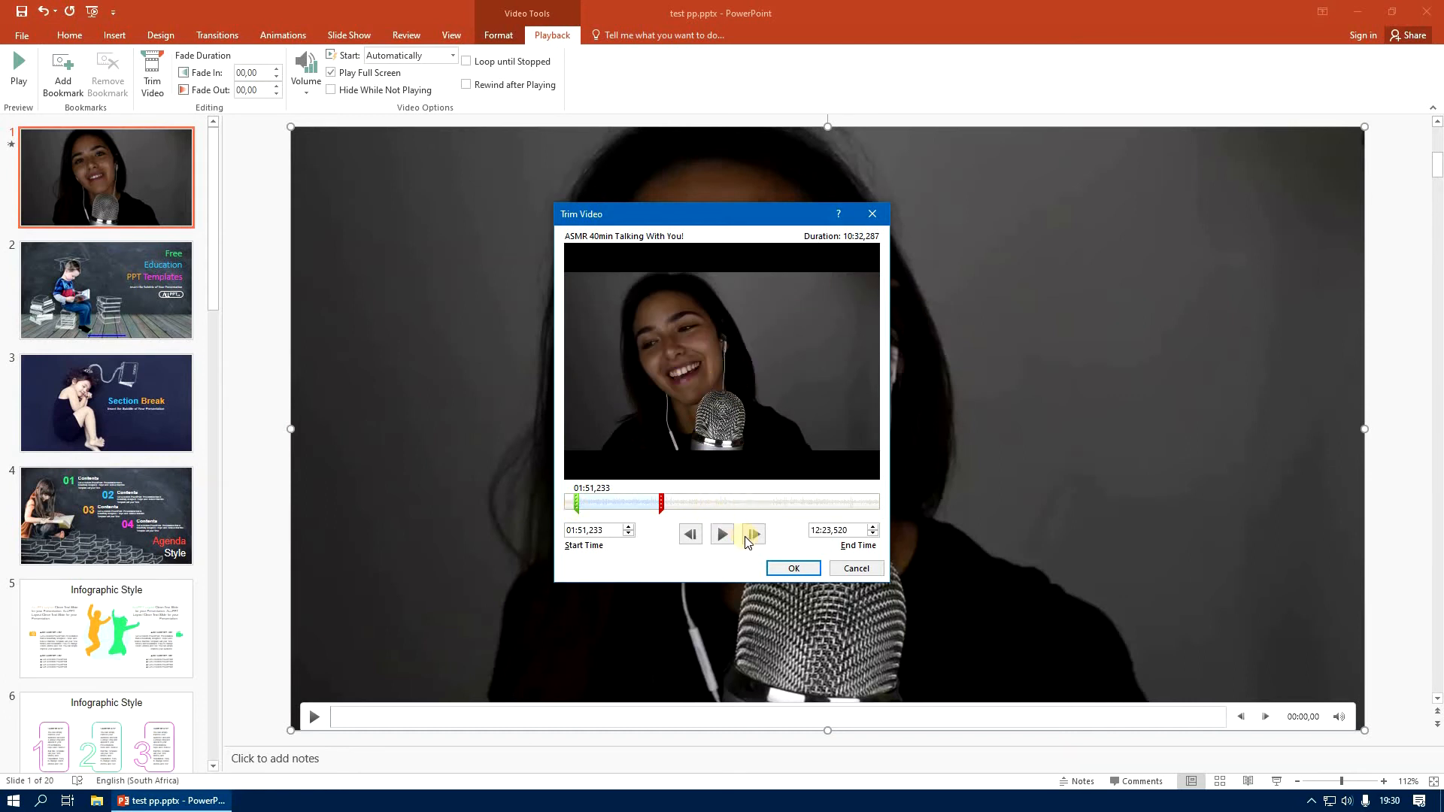
left_click(799, 572)
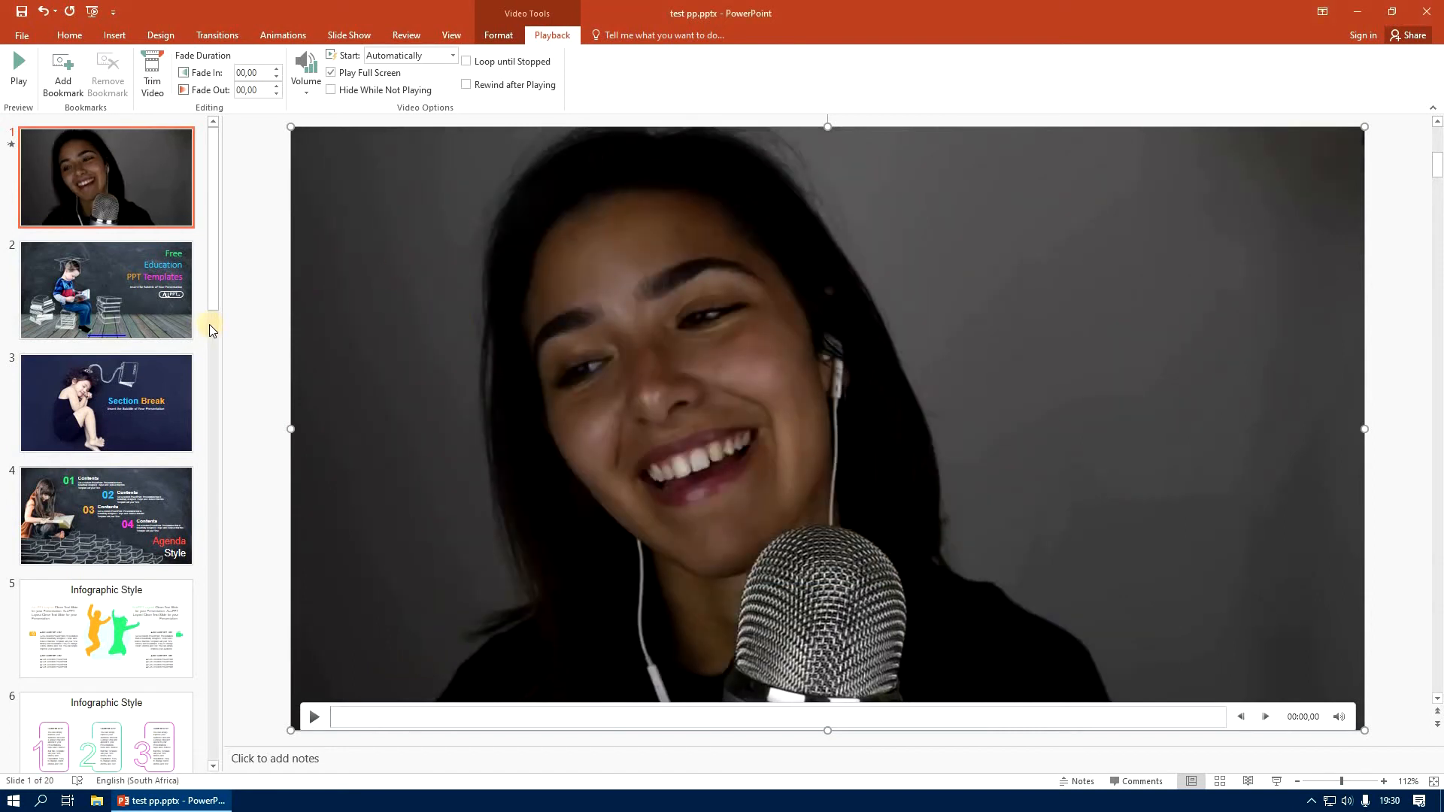
Insert the video file "ASMR 40min Talking With You!.mp4" from the Desktop onto blank slide 20
left_click_drag(210, 445, 211, 744)
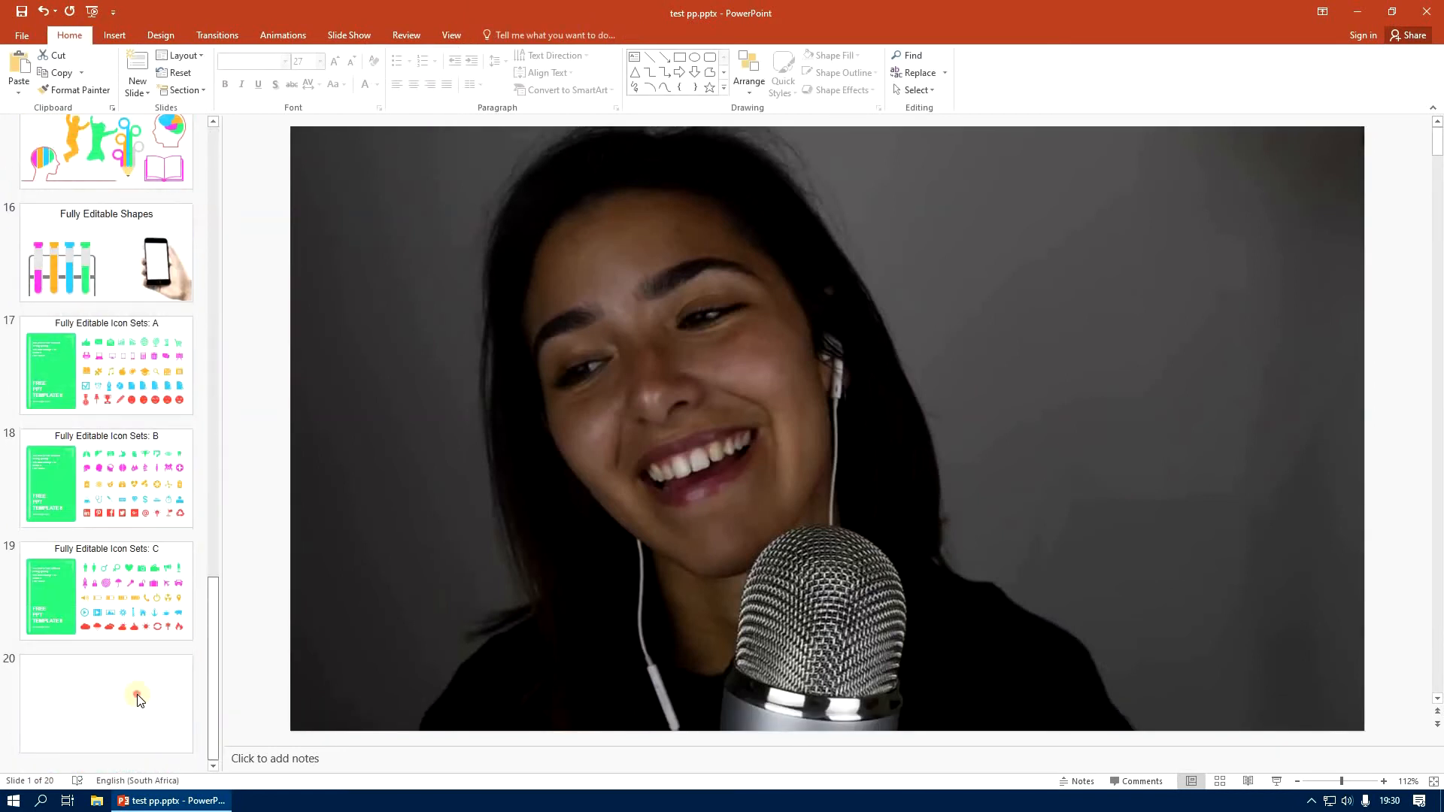
left_click(153, 687)
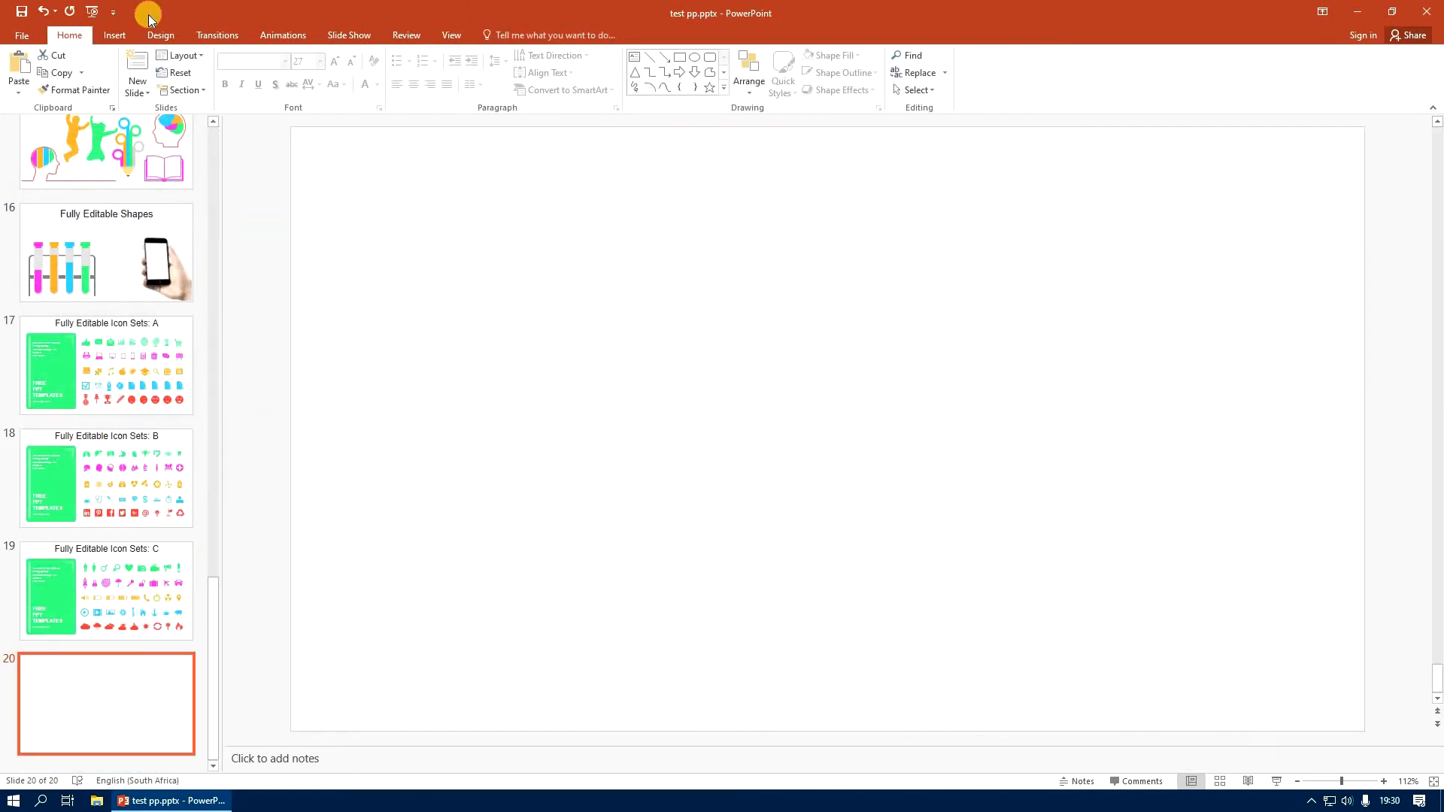
left_click(110, 38)
left_click(876, 96)
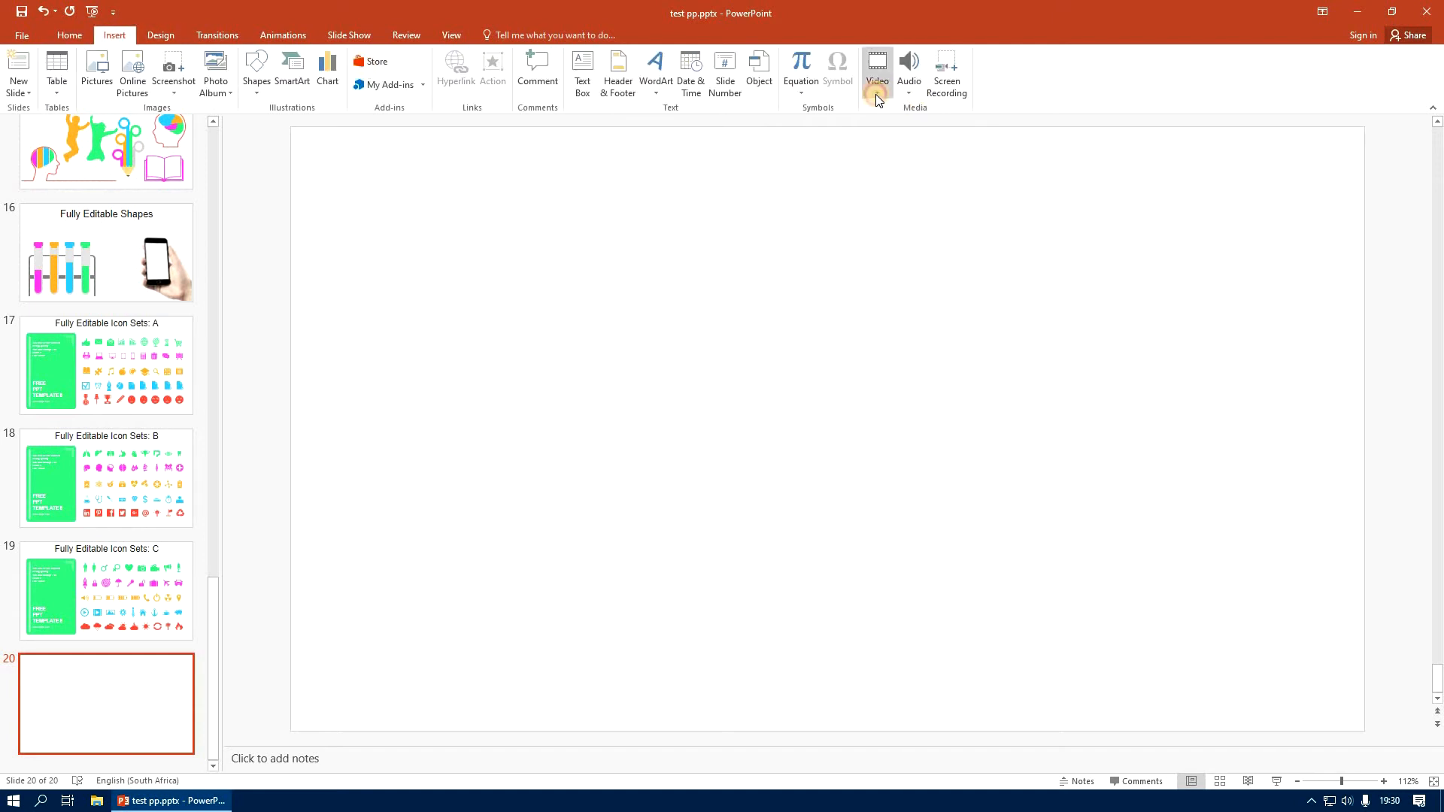
left_click(896, 130)
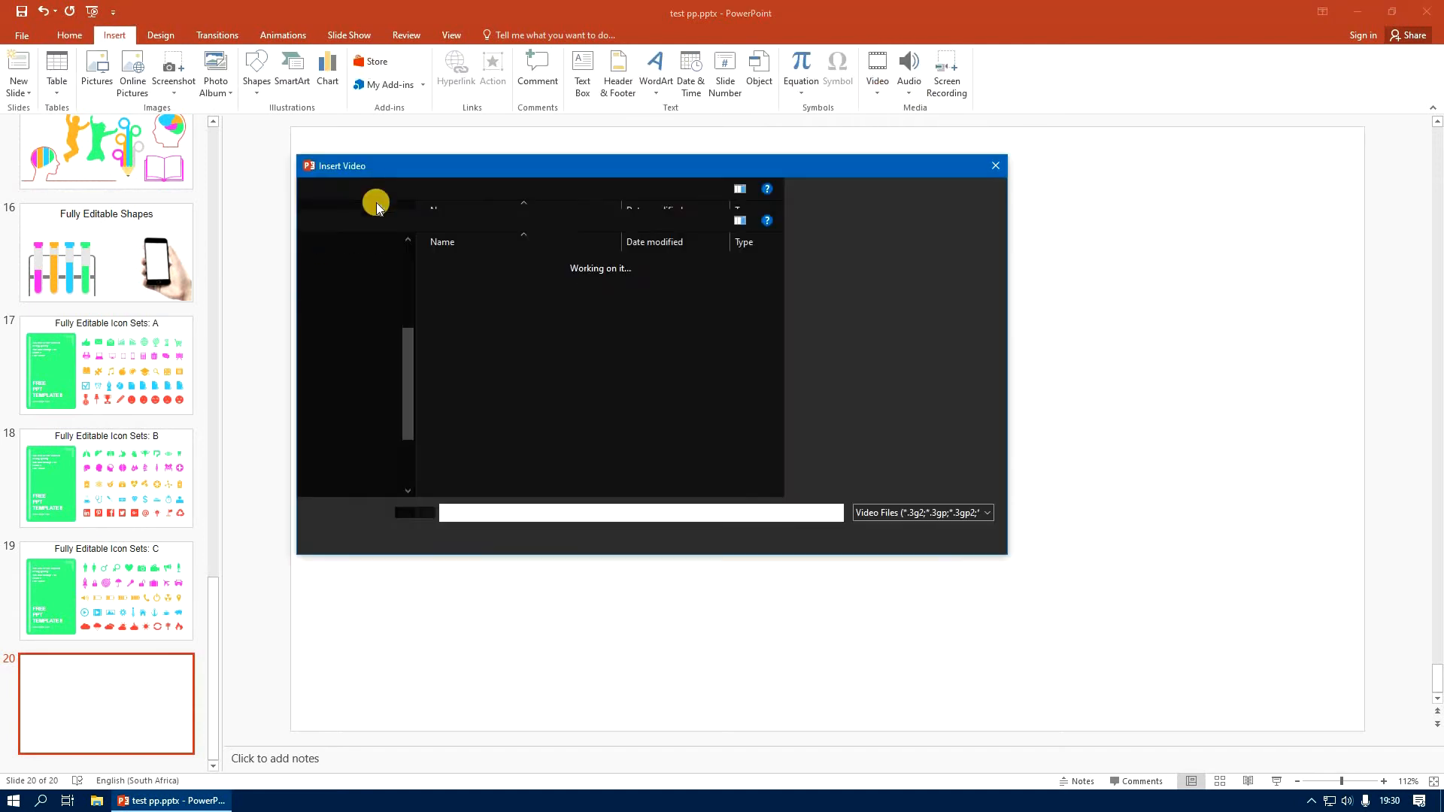
left_click(364, 283)
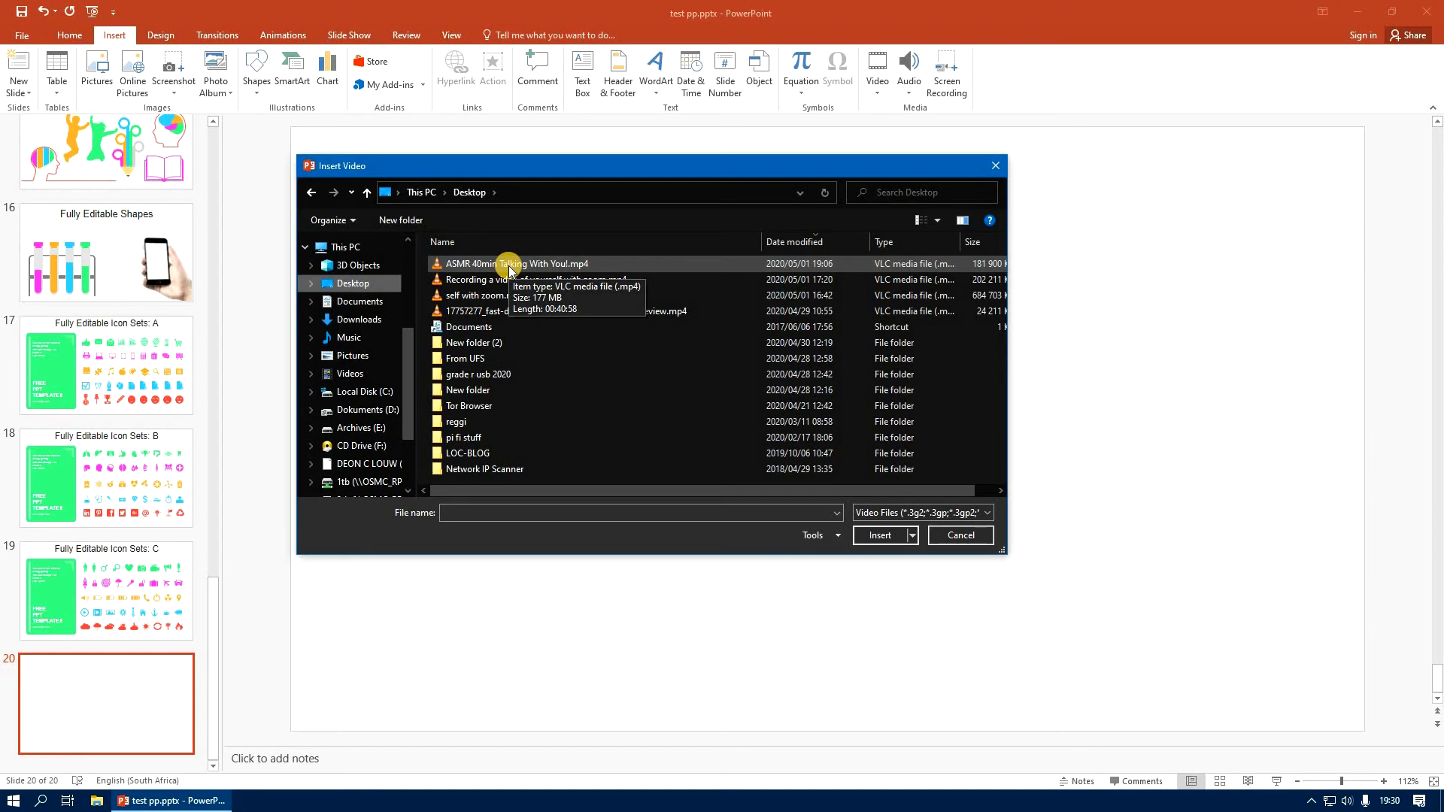
left_click(509, 265)
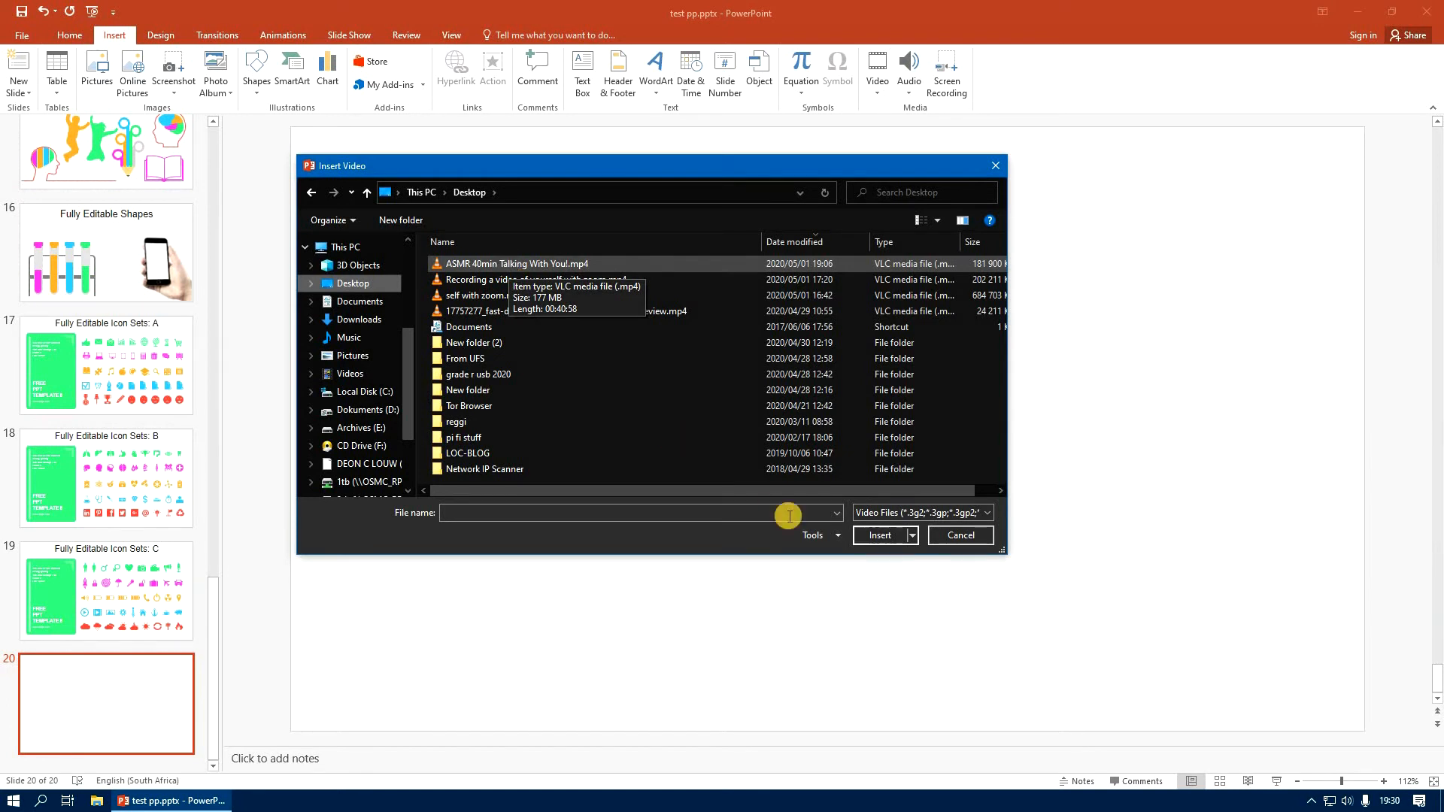
left_click(877, 535)
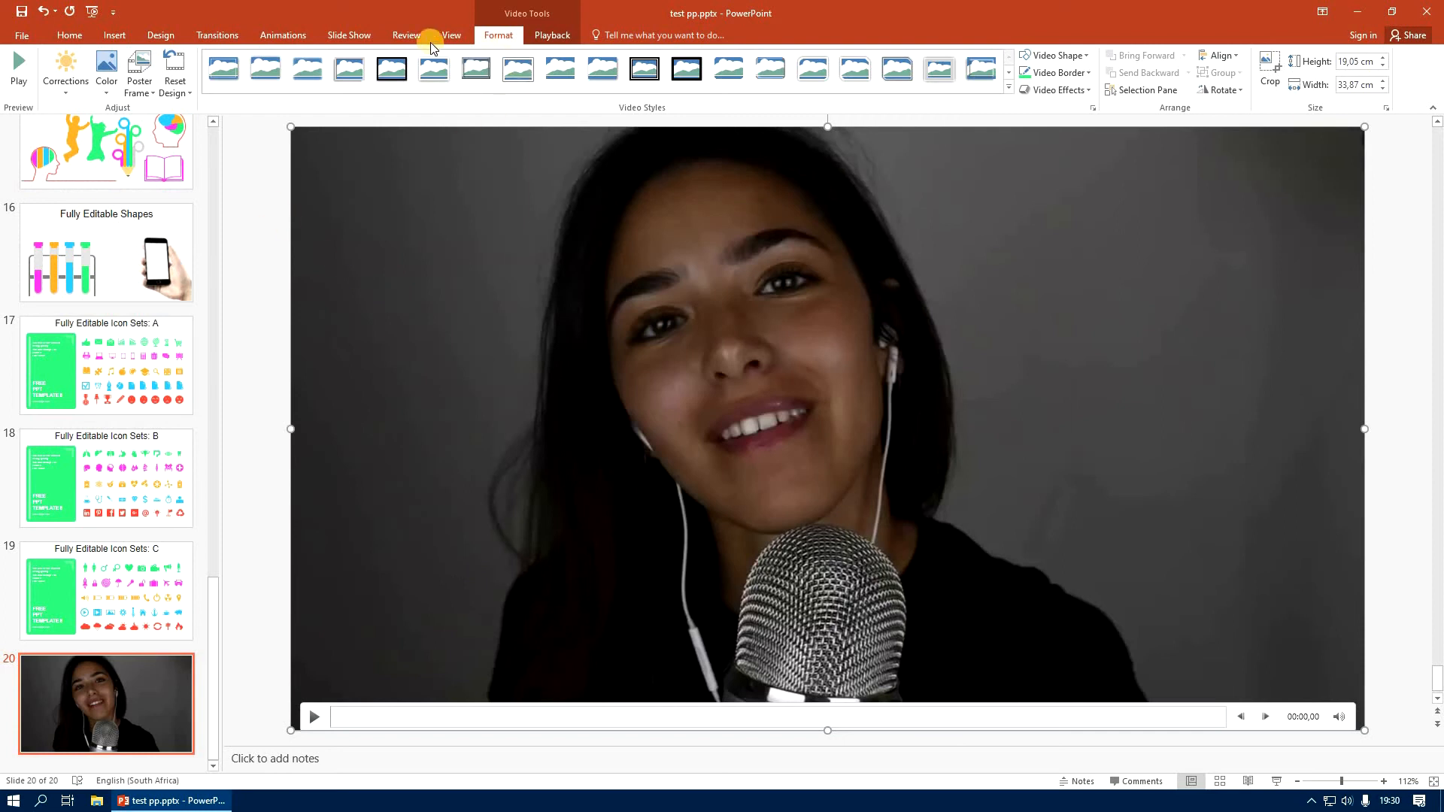
Set the slide 20 video to start automatically and play full screen
left_click(547, 38)
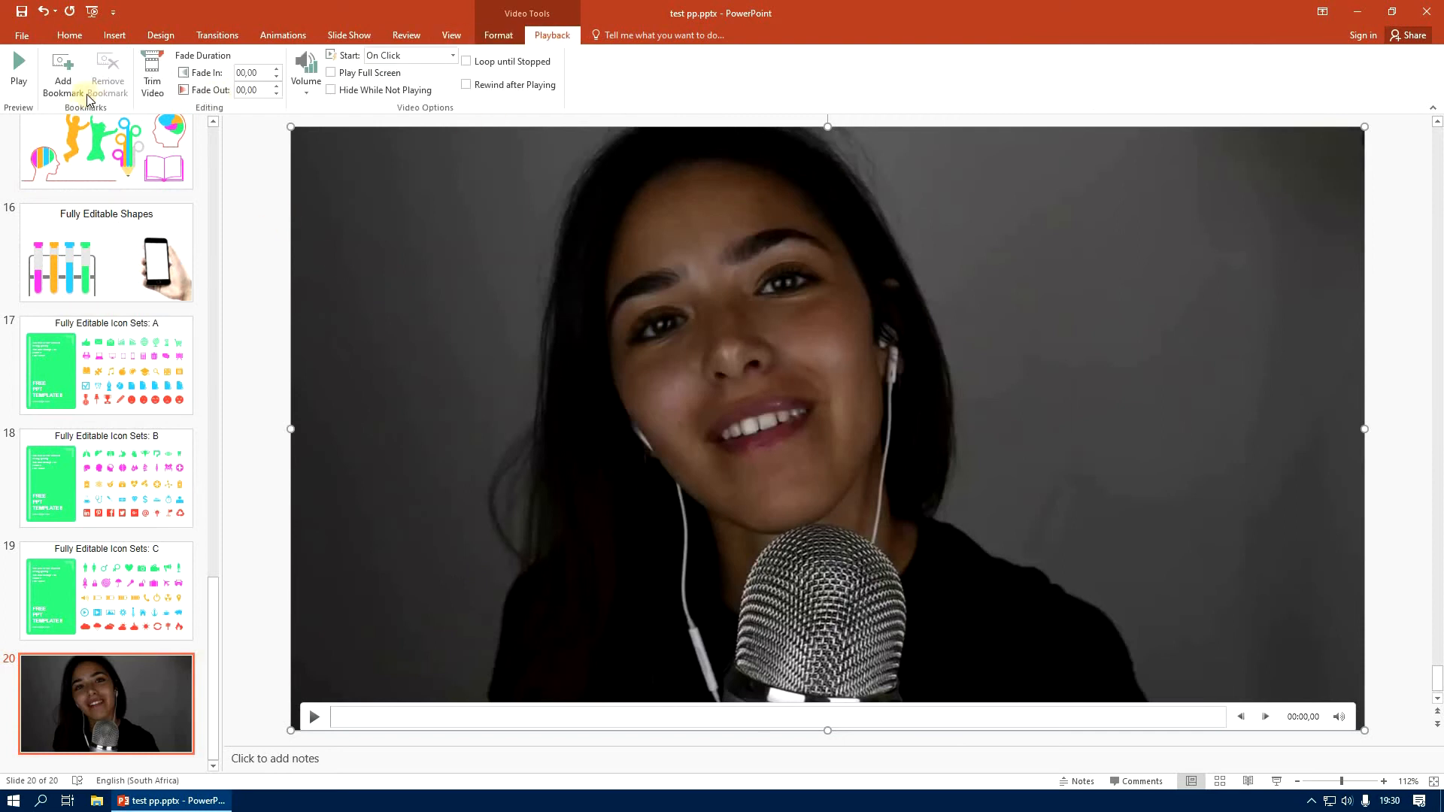
left_click(451, 55)
left_click(386, 78)
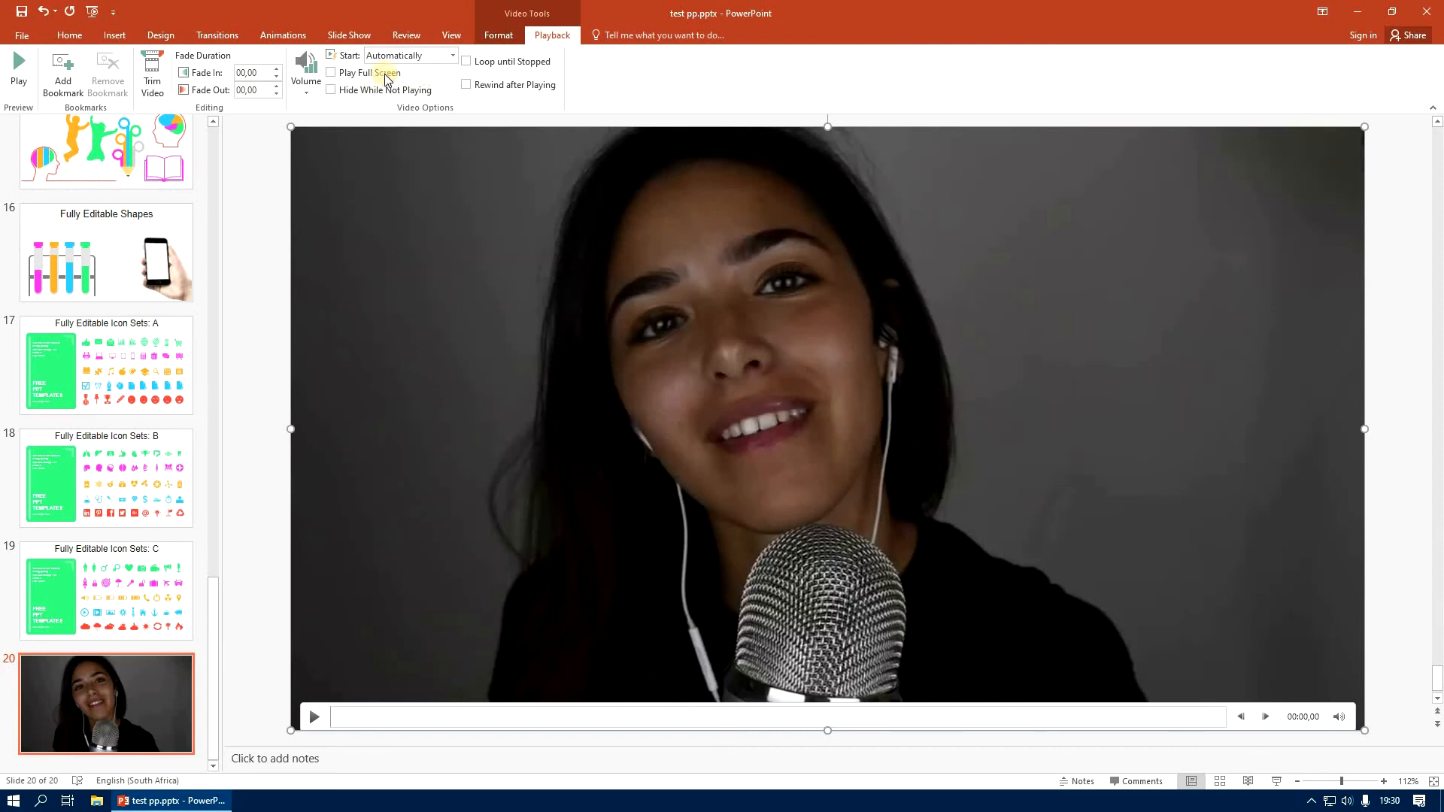
left_click(342, 73)
Trim the slide 20 video to start at 32:06,065 and end at 35:30,973
left_click(150, 75)
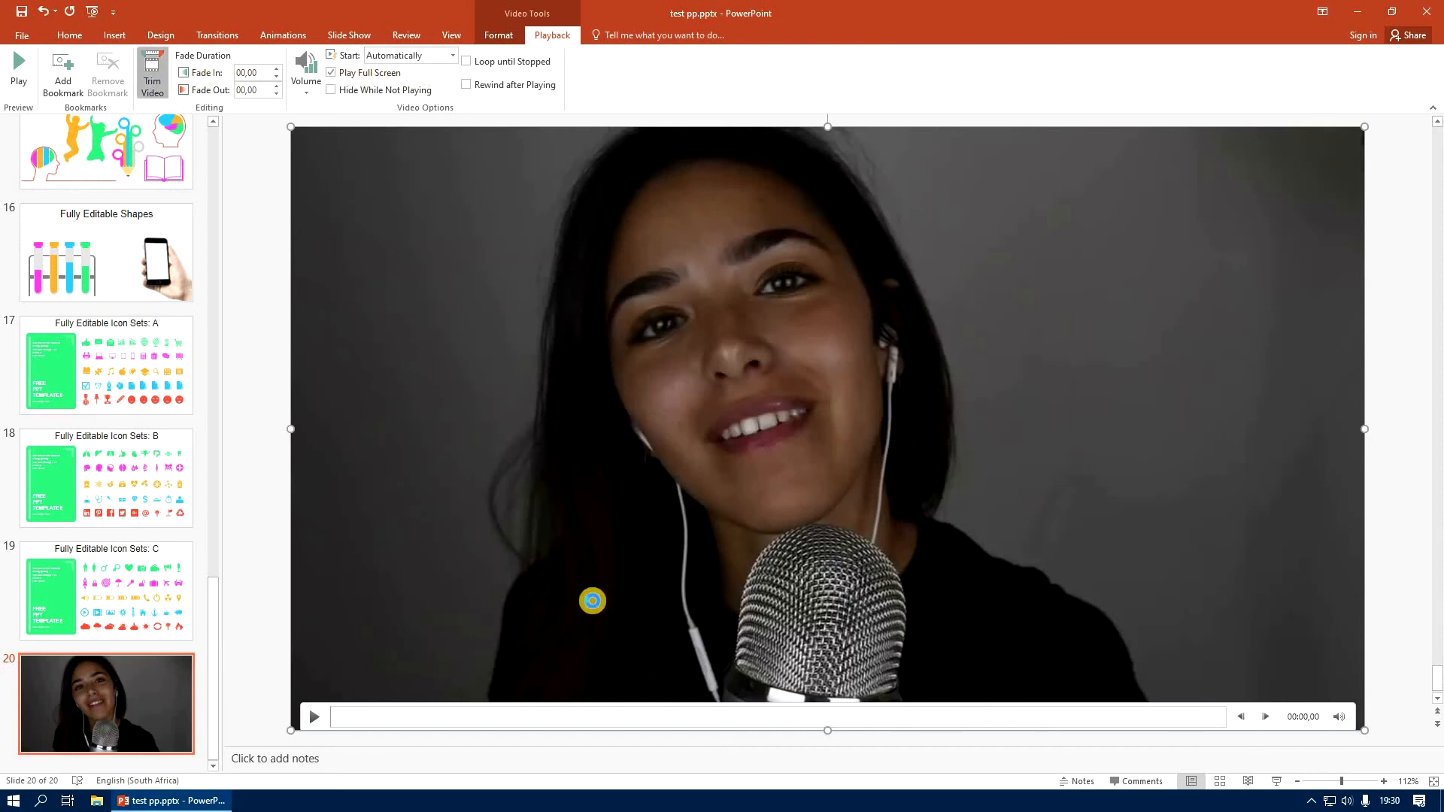
mouse_move(563, 509)
left_mouse_down()
mouse_move(872, 502)
mouse_move(839, 502)
left_mouse_up()
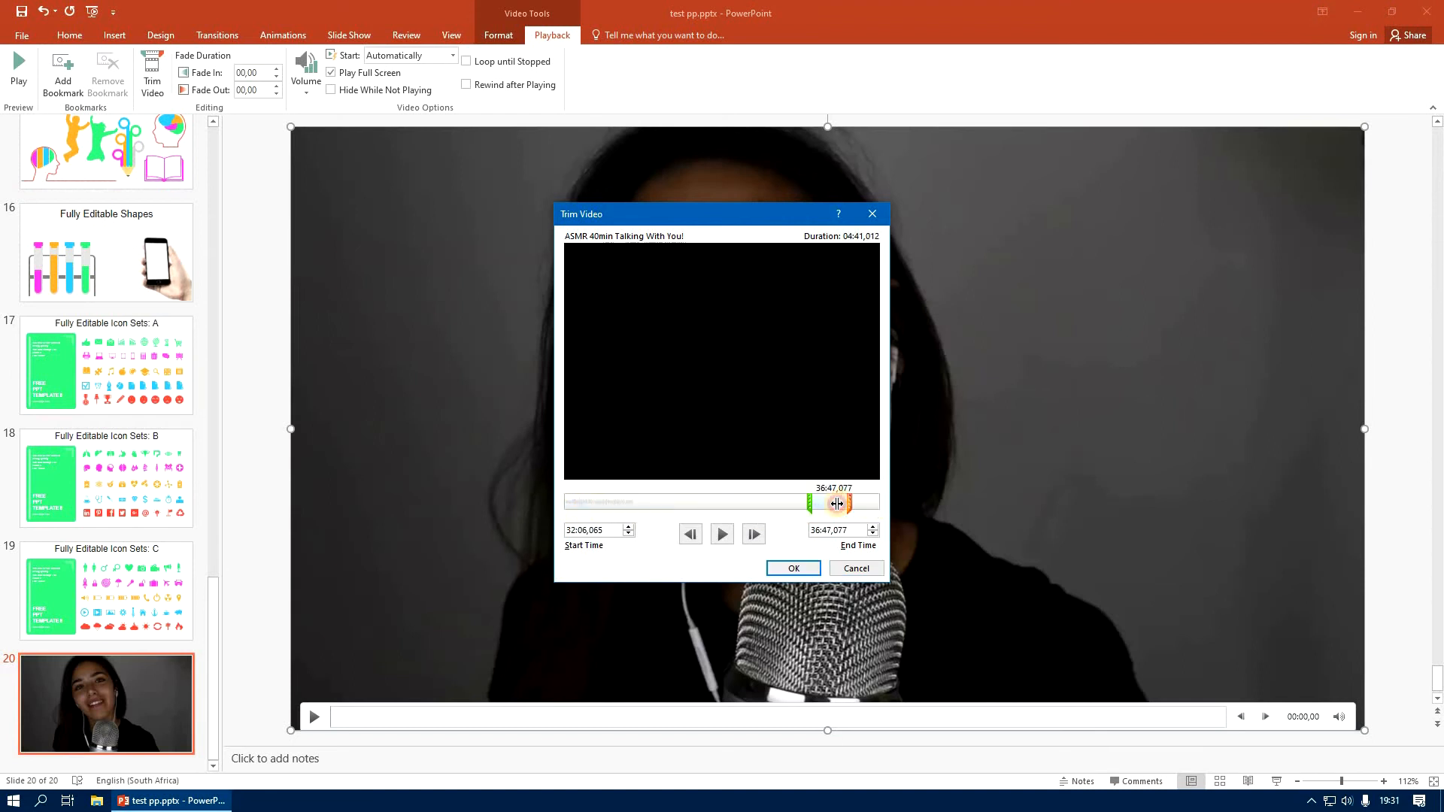
left_click(801, 576)
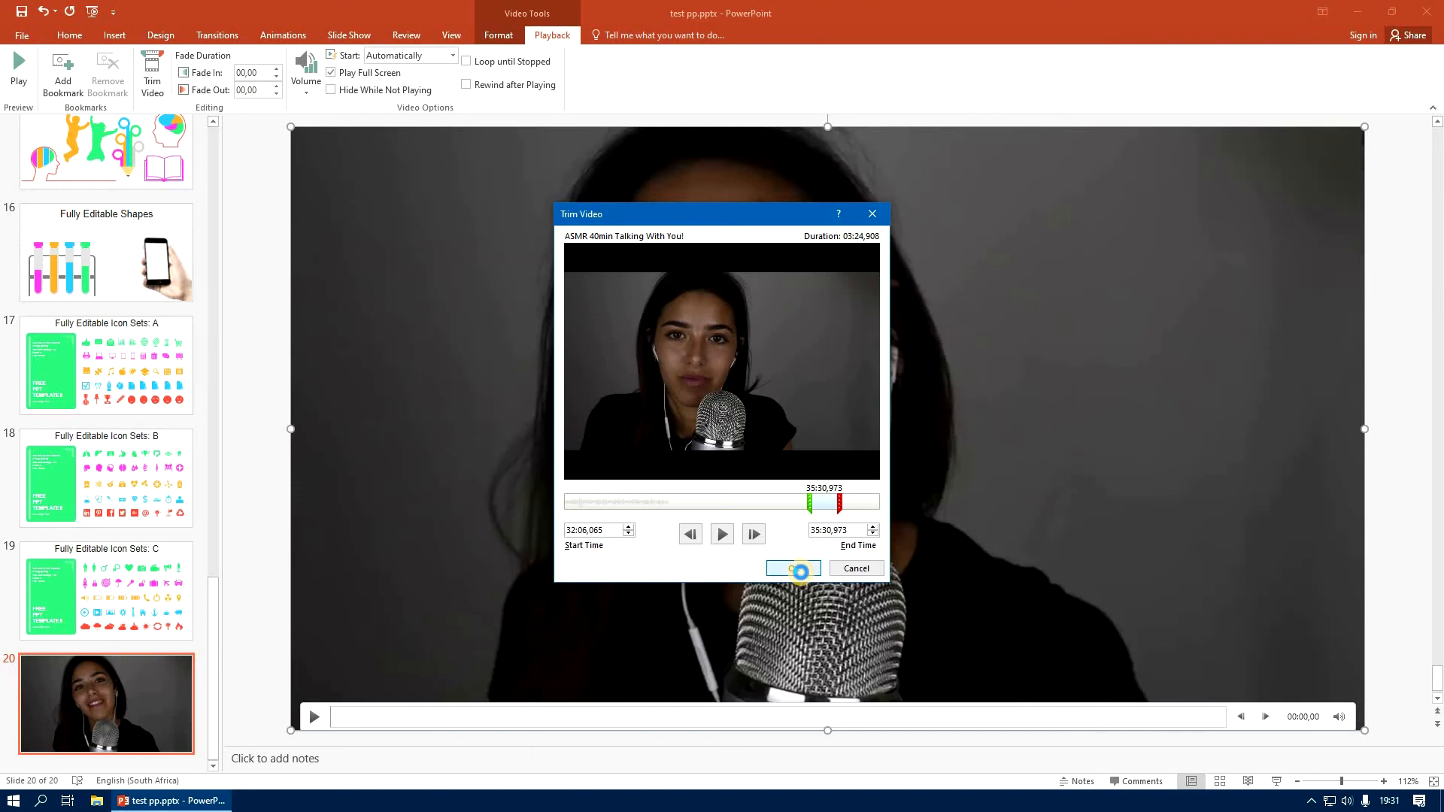
left_click_drag(214, 594, 211, 146)
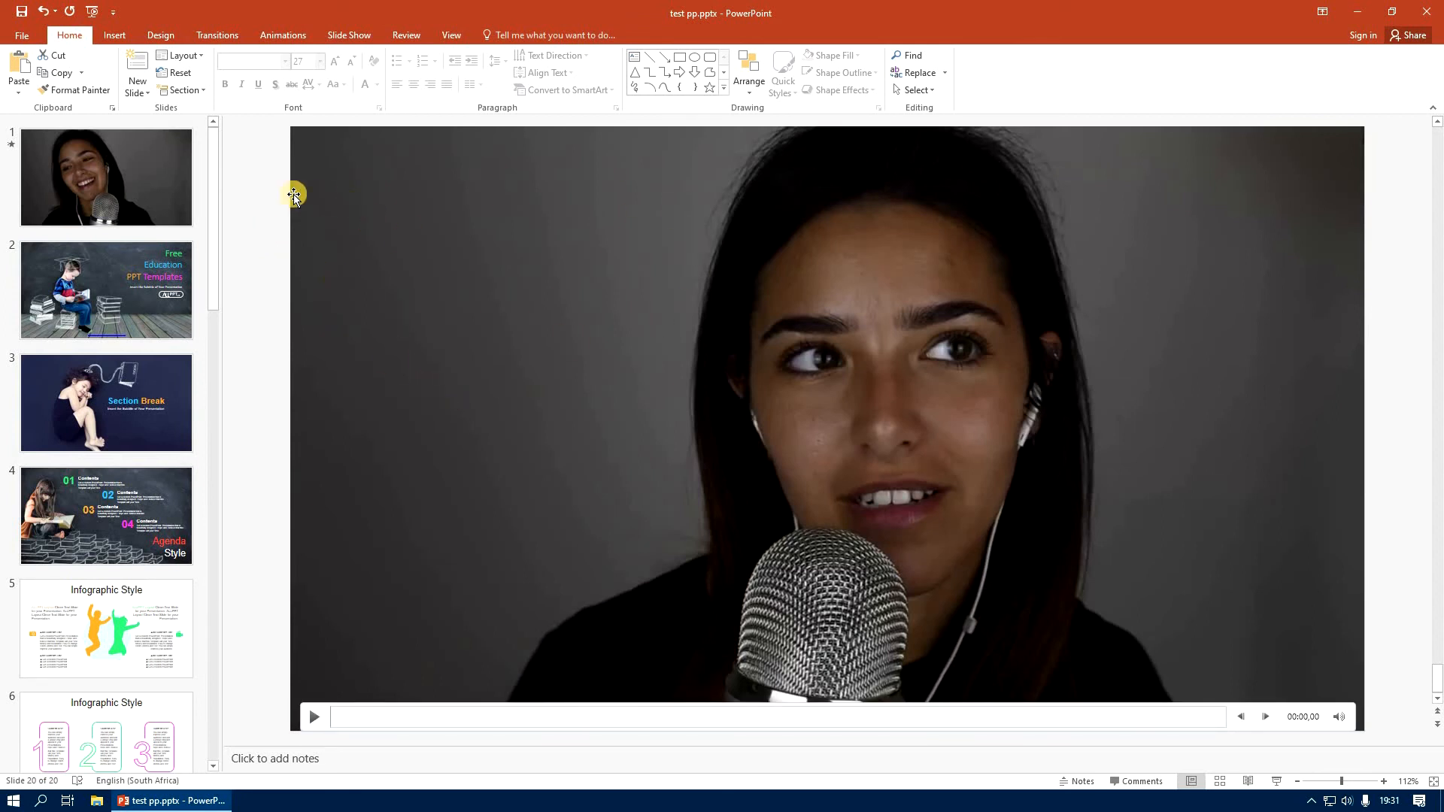
left_click_drag(215, 206, 215, 145)
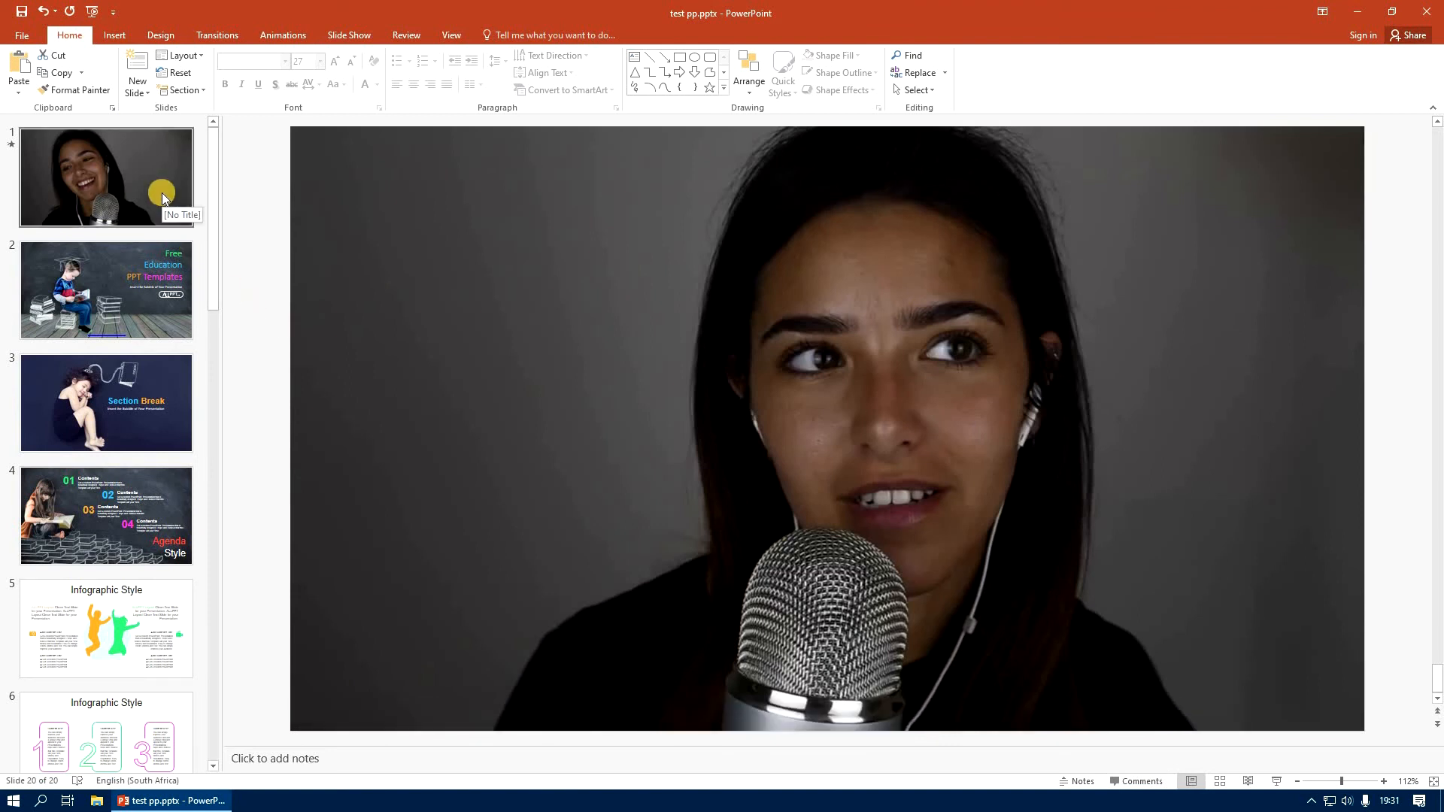
mouse_move(305, 299)
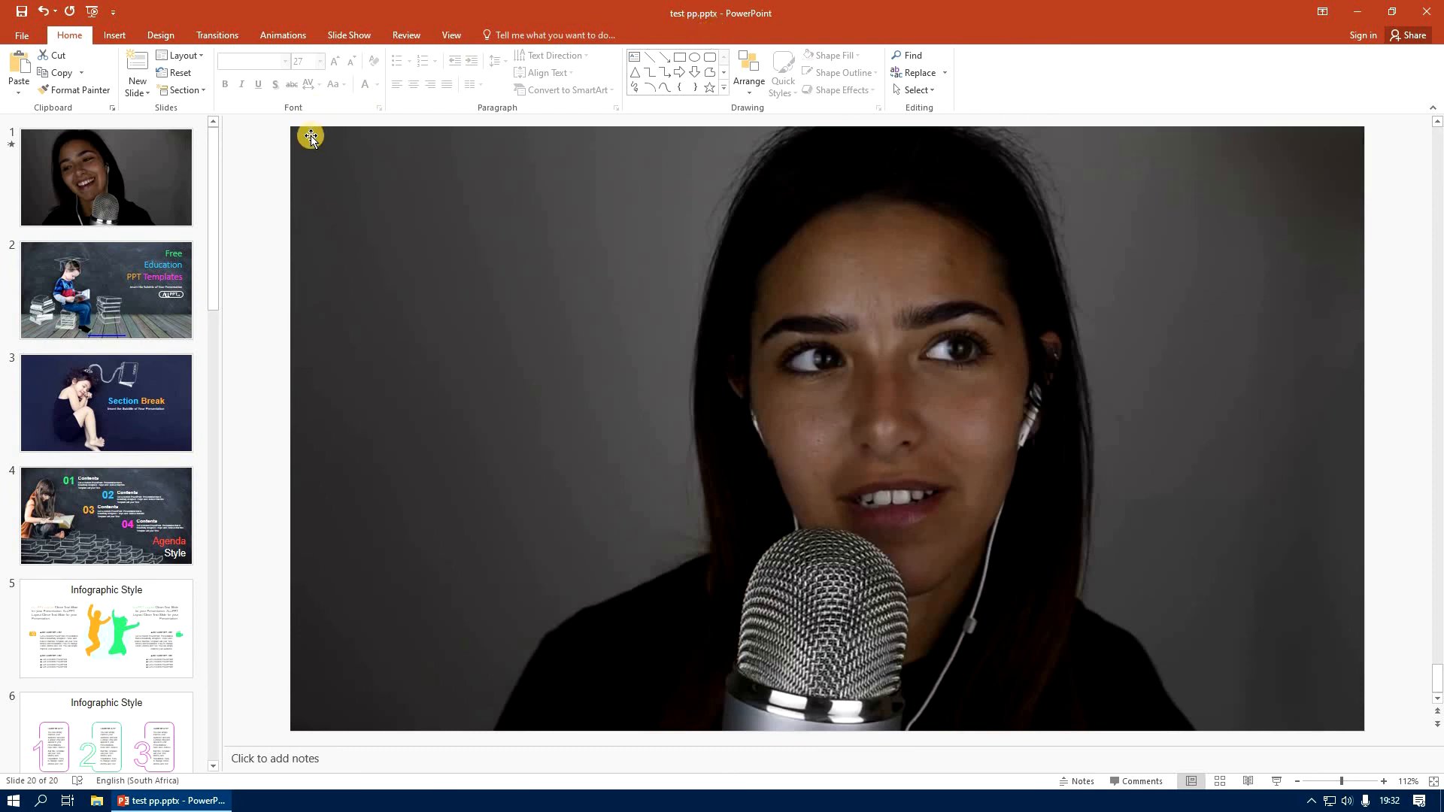
mouse_move(315, 132)
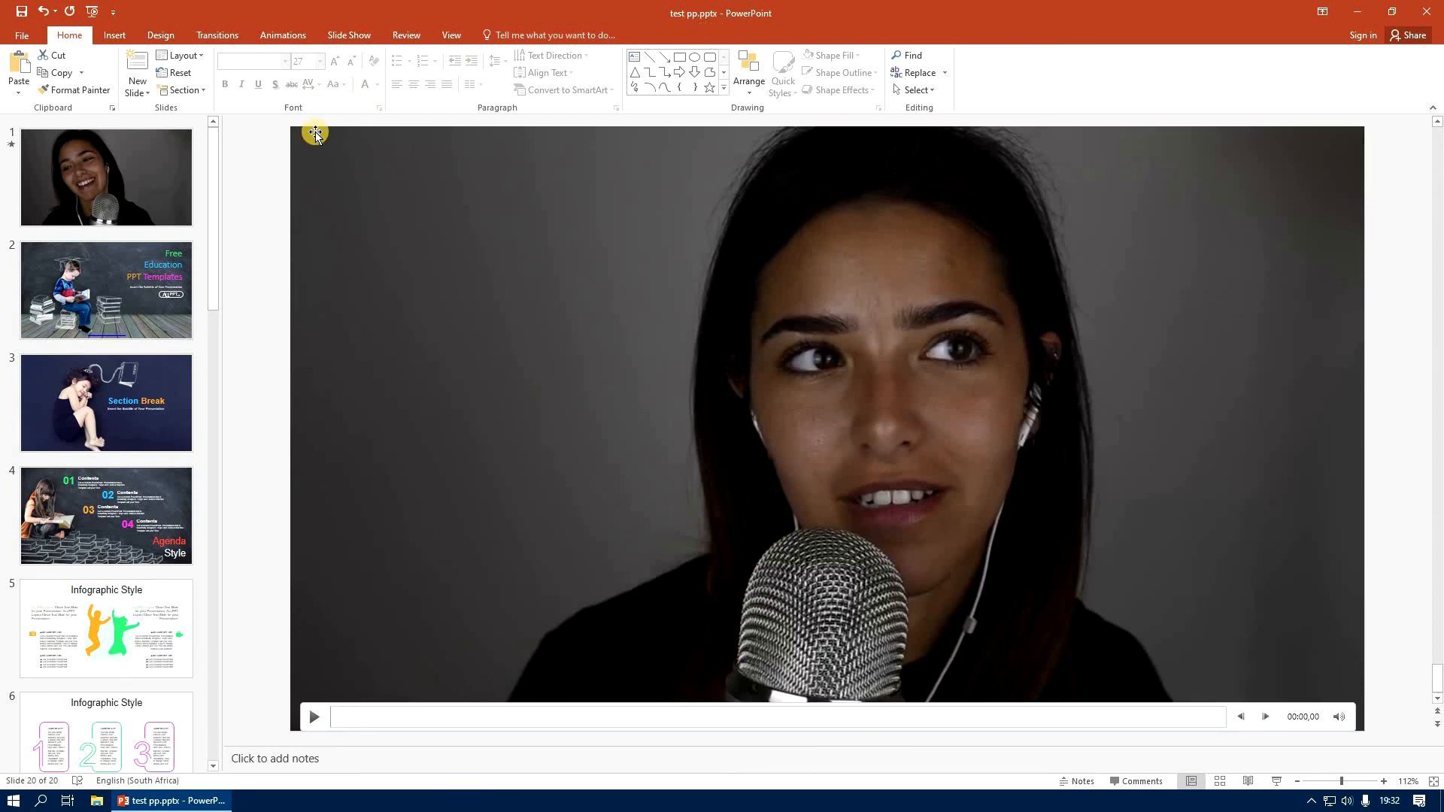